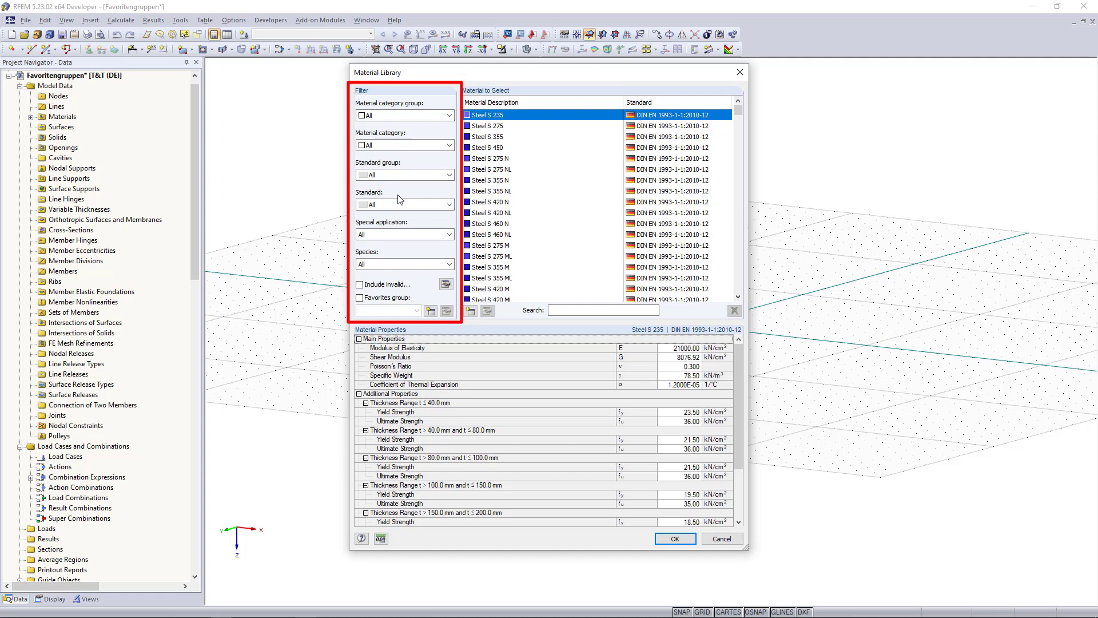
{"action": "left_click", "coordinate": [417, 116]}
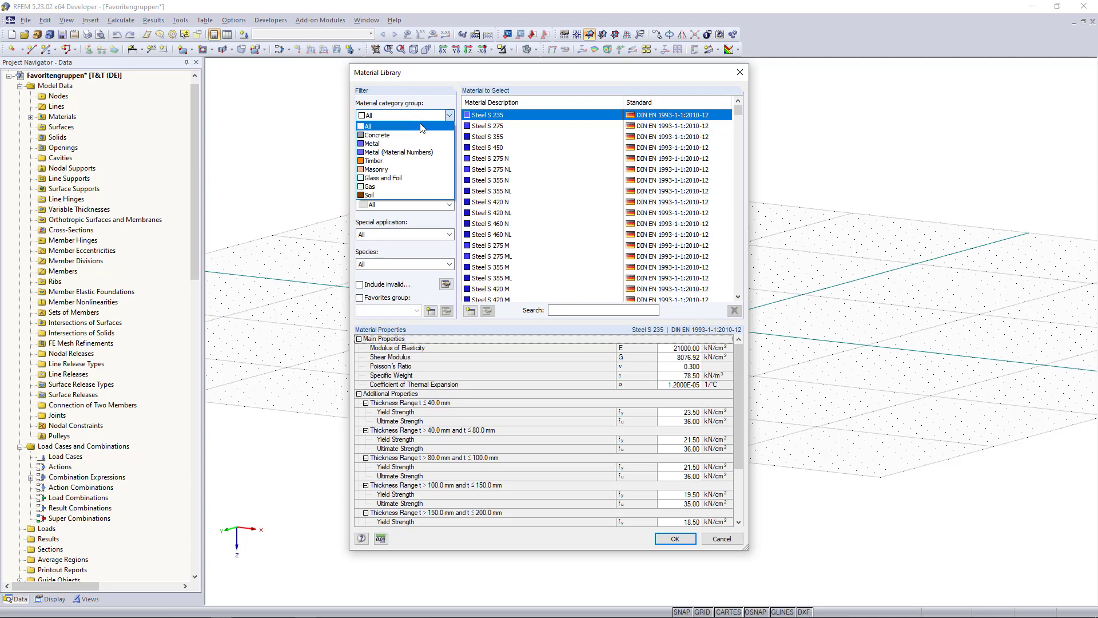
{"action": "left_click", "coordinate": [420, 116]}
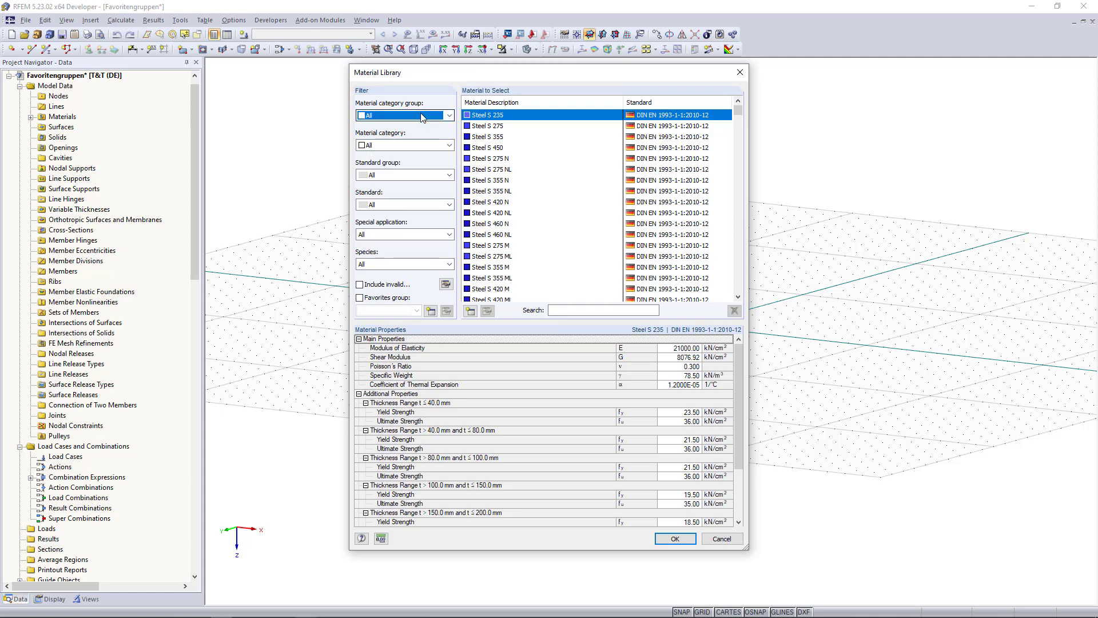
{"action": "left_click", "coordinate": [417, 175]}
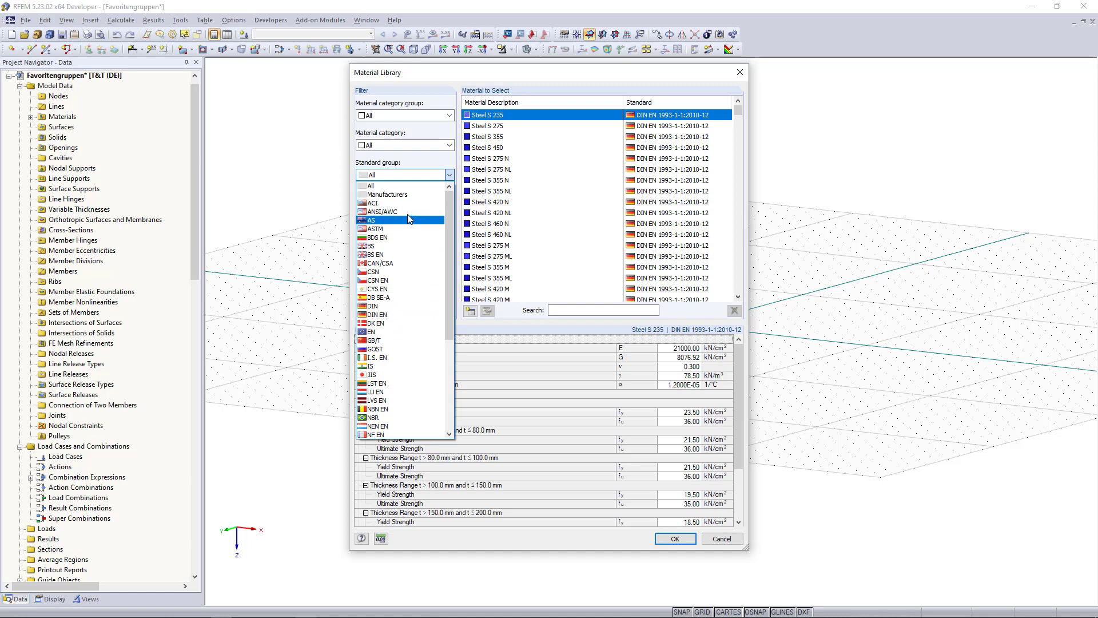
{"action": "left_click", "coordinate": [401, 174]}
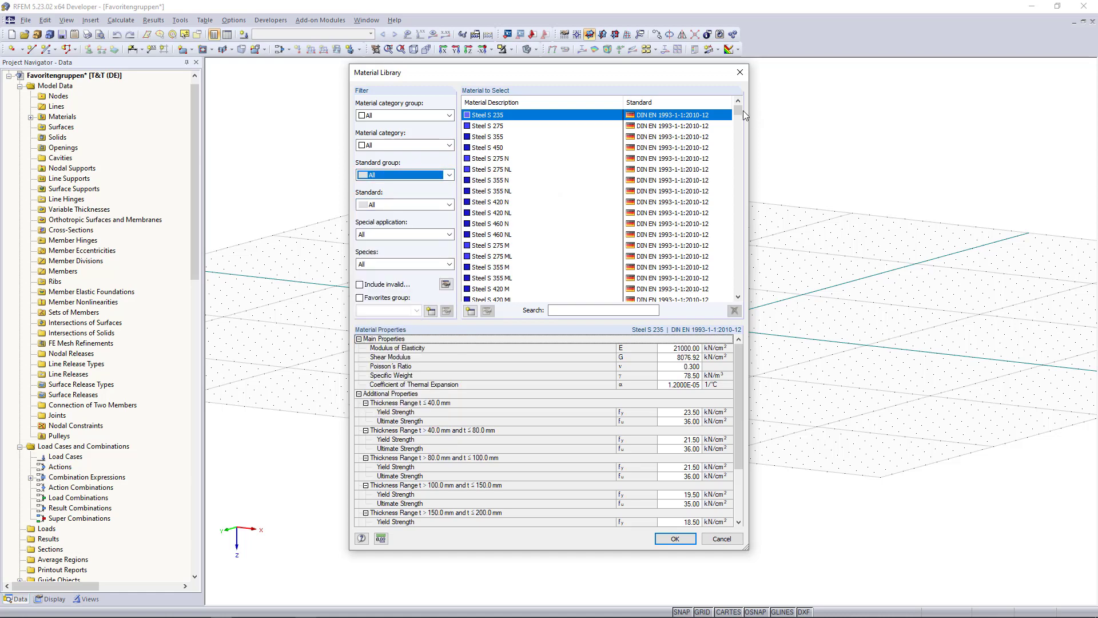
{"action": "mouse_move", "coordinate": [739, 110]}
{"action": "left_mouse_down"}
{"action": "mouse_move", "coordinate": [742, 145]}
{"action": "mouse_move", "coordinate": [743, 107]}
{"action": "left_mouse_up"}
Create a new material favorites group named "Group 1".
{"action": "left_click", "coordinate": [360, 298]}
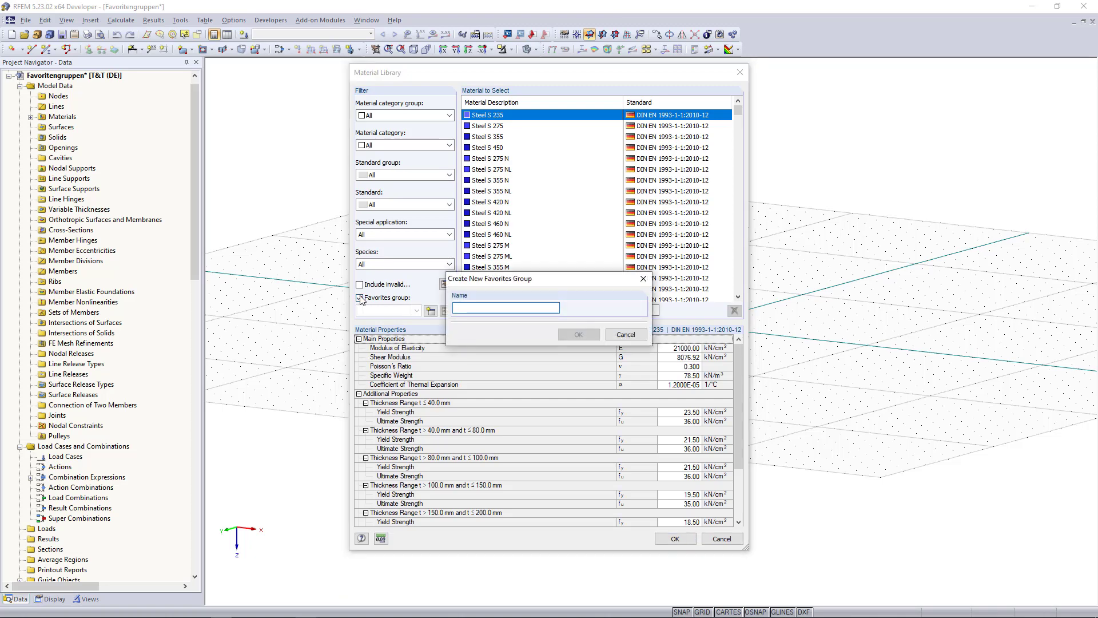
{"action": "type", "text": "Group 1"}
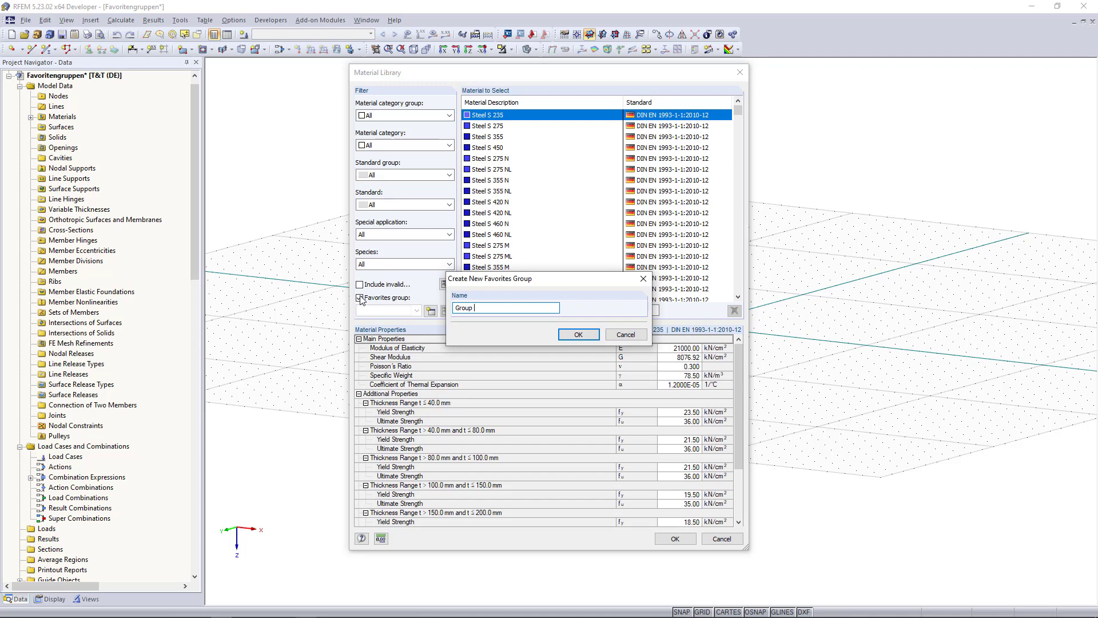
{"action": "left_click", "coordinate": [564, 333]}
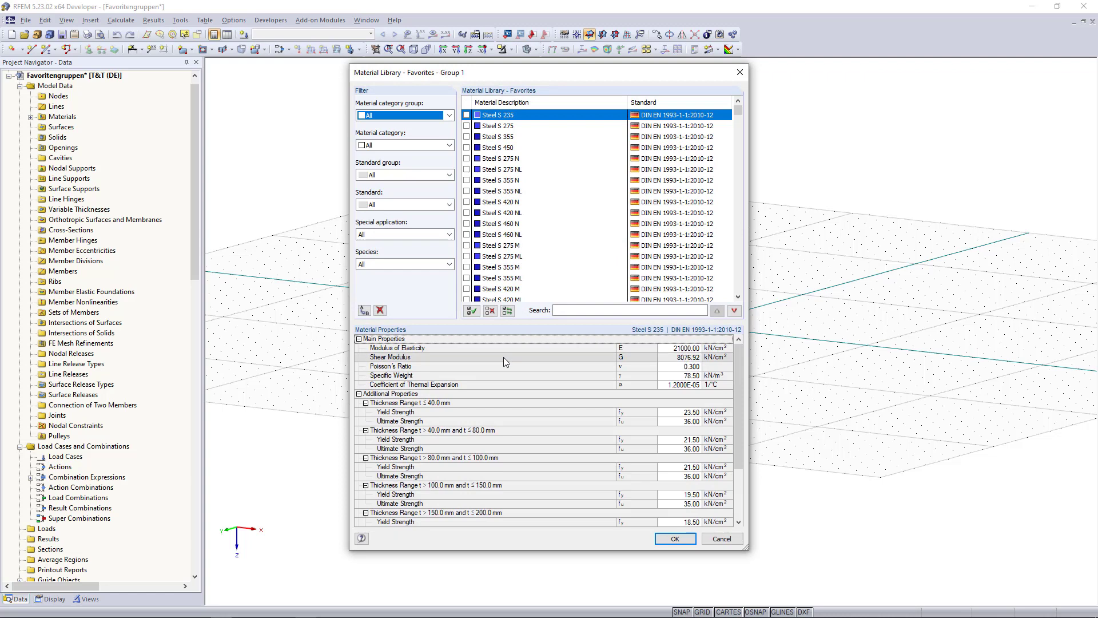
Filter the materials to Concrete and mark C16/20, C20/25, C25/30, C30/37 and C35/45 as favorites in Group 1.
{"action": "left_click", "coordinate": [423, 115]}
{"action": "left_click", "coordinate": [415, 136]}
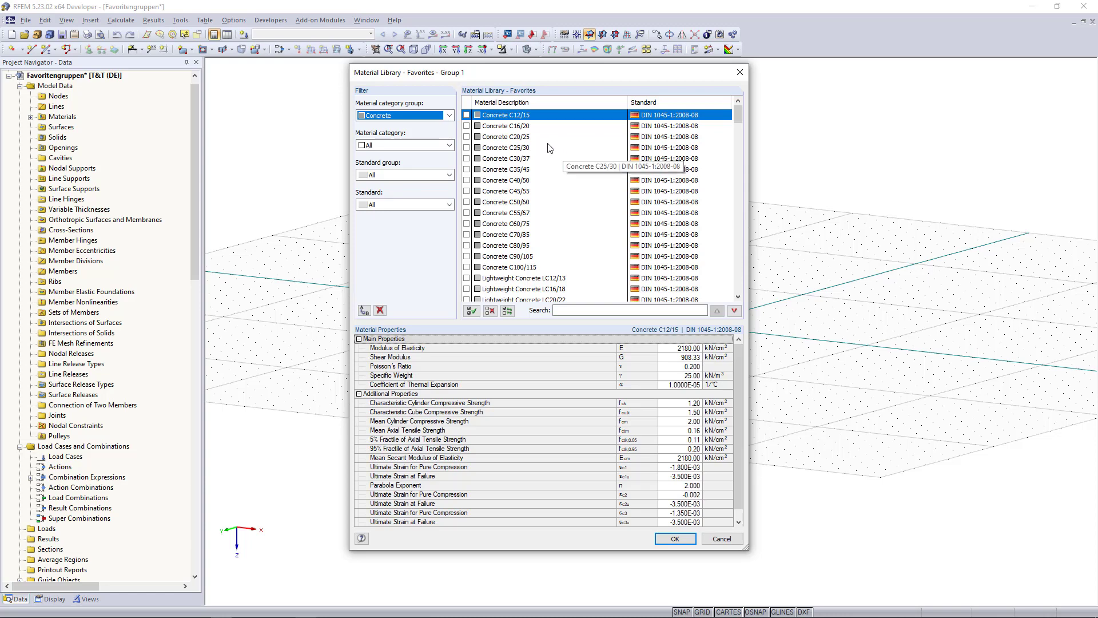
{"action": "left_click", "coordinate": [466, 126]}
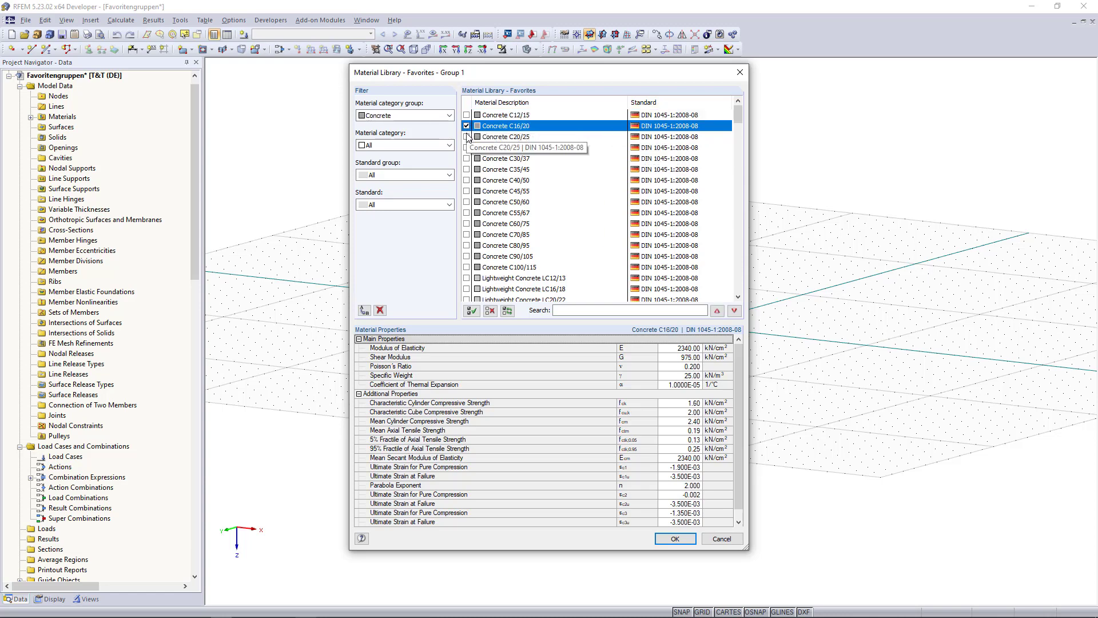
{"action": "left_click", "coordinate": [466, 136]}
{"action": "left_click", "coordinate": [467, 147]}
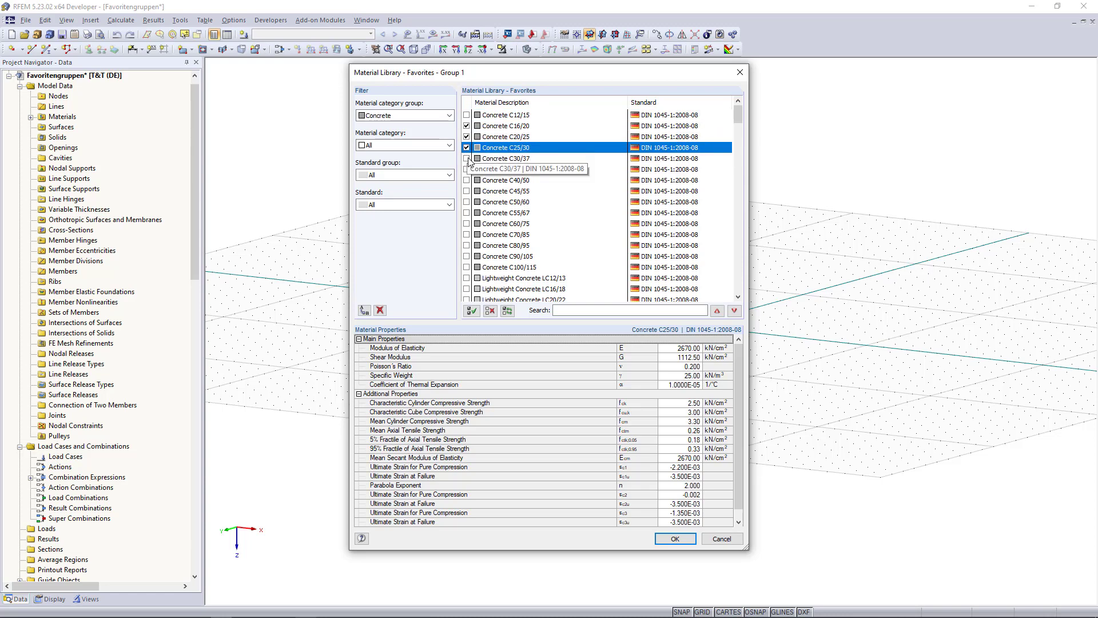
{"action": "left_click", "coordinate": [467, 159]}
{"action": "left_click", "coordinate": [467, 169]}
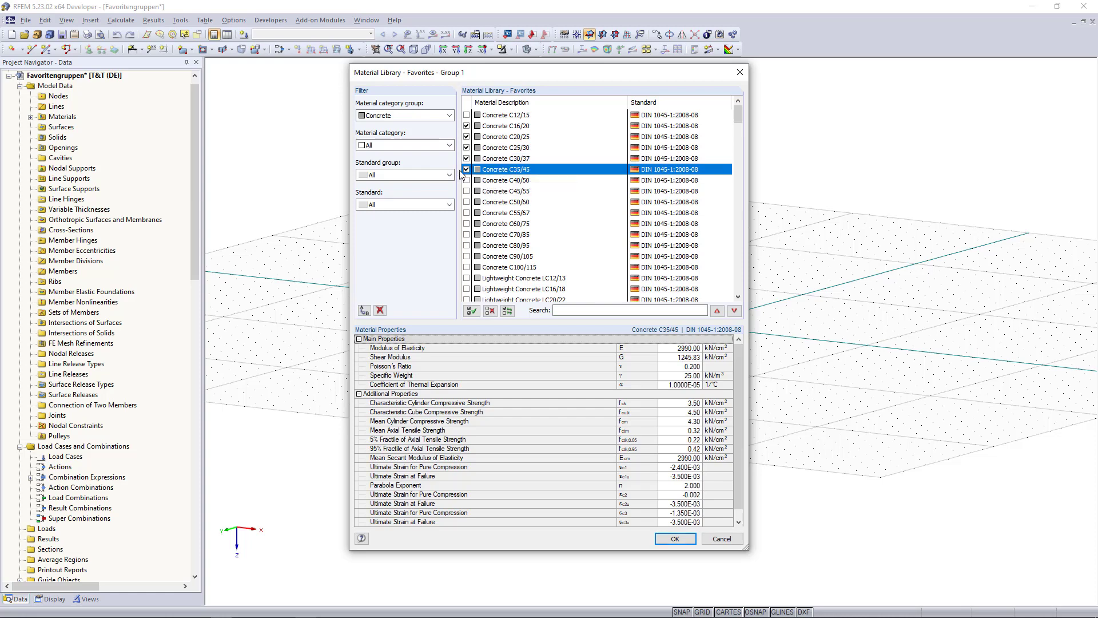
Filter to Metal, category Steel, mark S 235, S 275, S 355 and S 450 as favorites, and save Group 1.
{"action": "left_click", "coordinate": [394, 116]}
{"action": "left_click", "coordinate": [392, 145]}
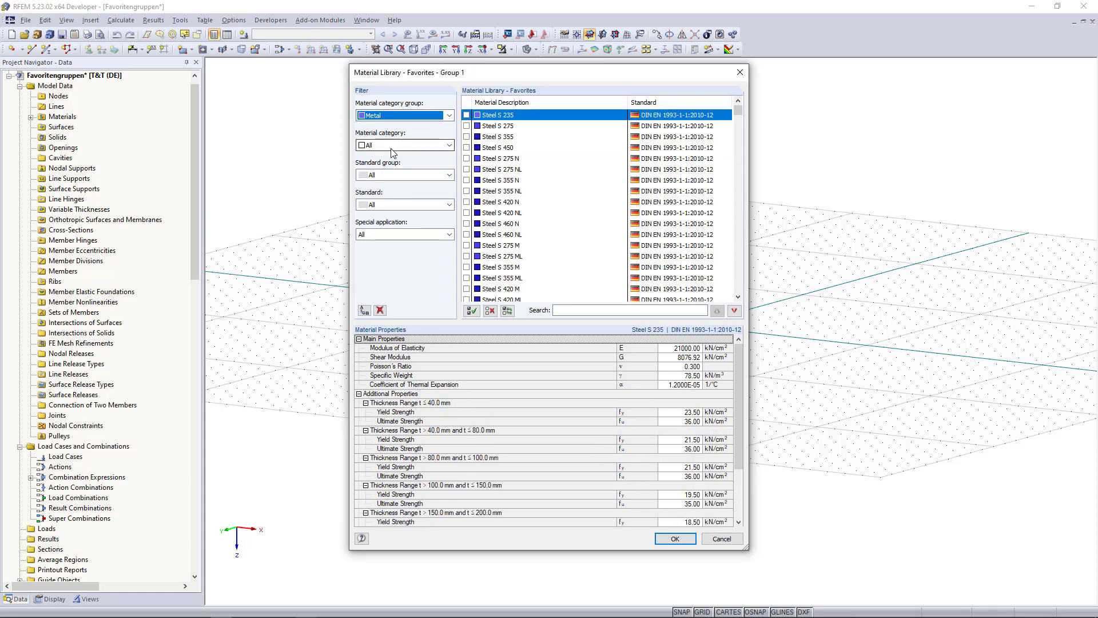
{"action": "left_click", "coordinate": [449, 145]}
{"action": "left_click", "coordinate": [380, 154]}
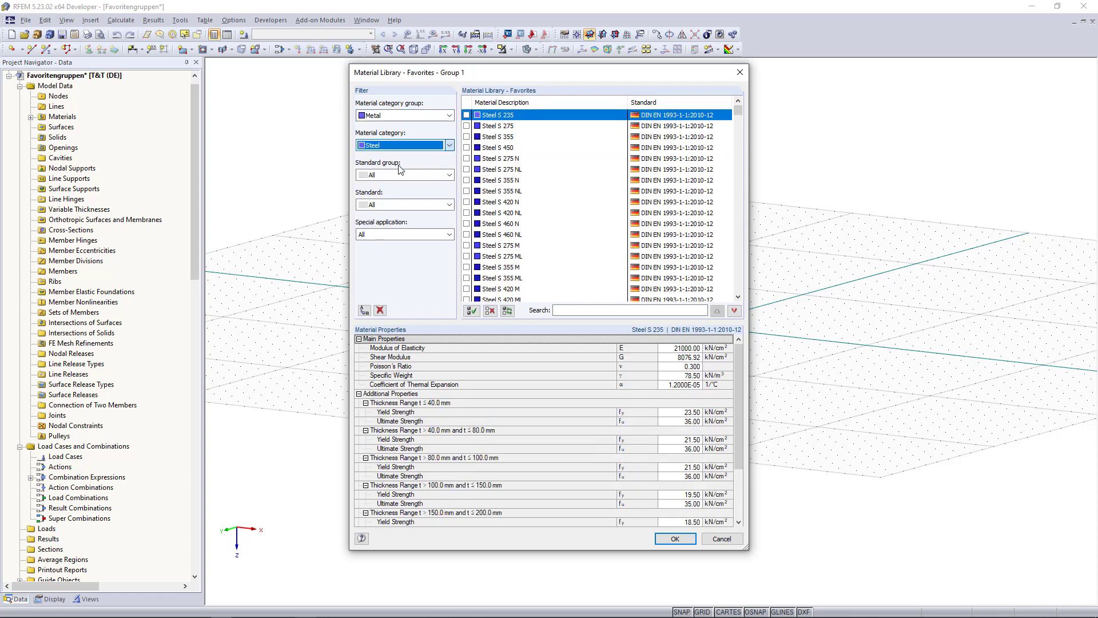
{"action": "left_click", "coordinate": [466, 147]}
{"action": "left_click", "coordinate": [467, 137]}
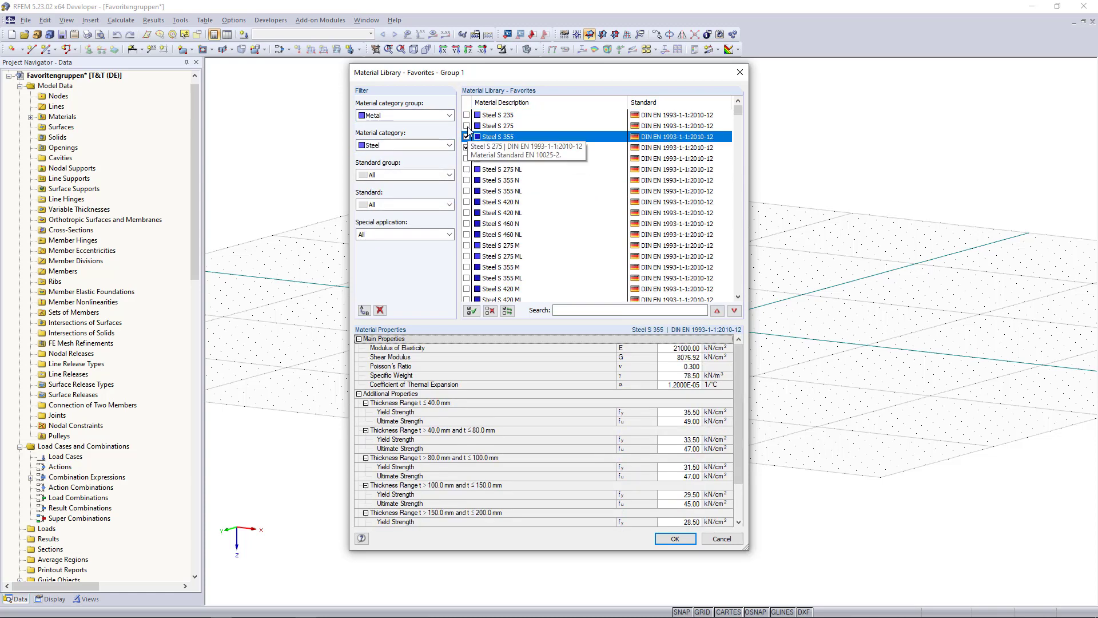
{"action": "left_click", "coordinate": [466, 126]}
{"action": "left_click", "coordinate": [467, 115]}
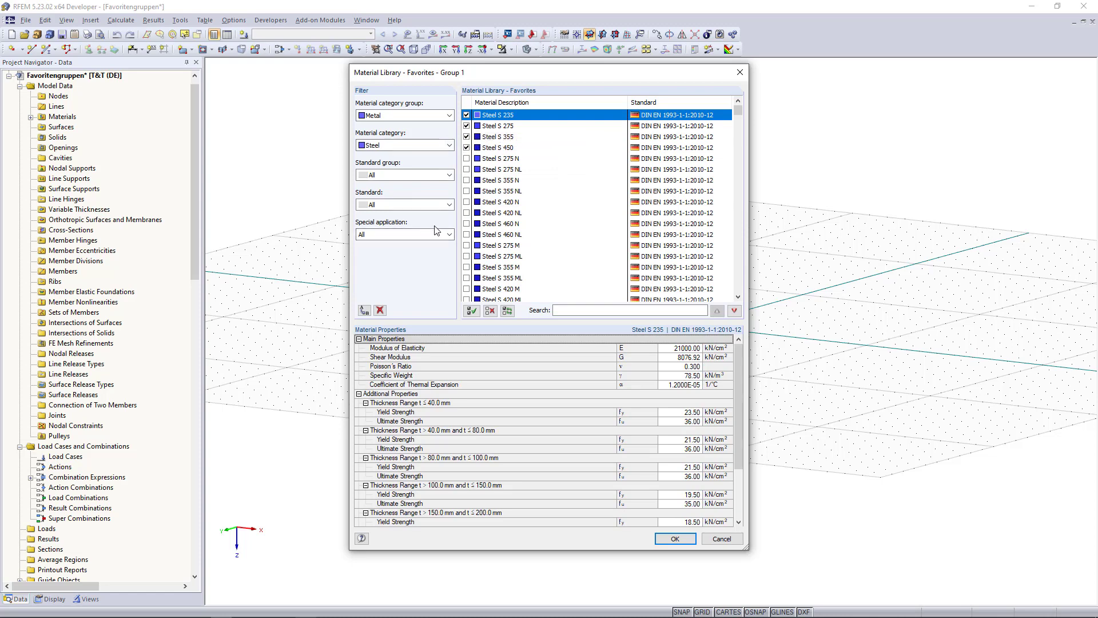
{"action": "left_click", "coordinate": [676, 538]}
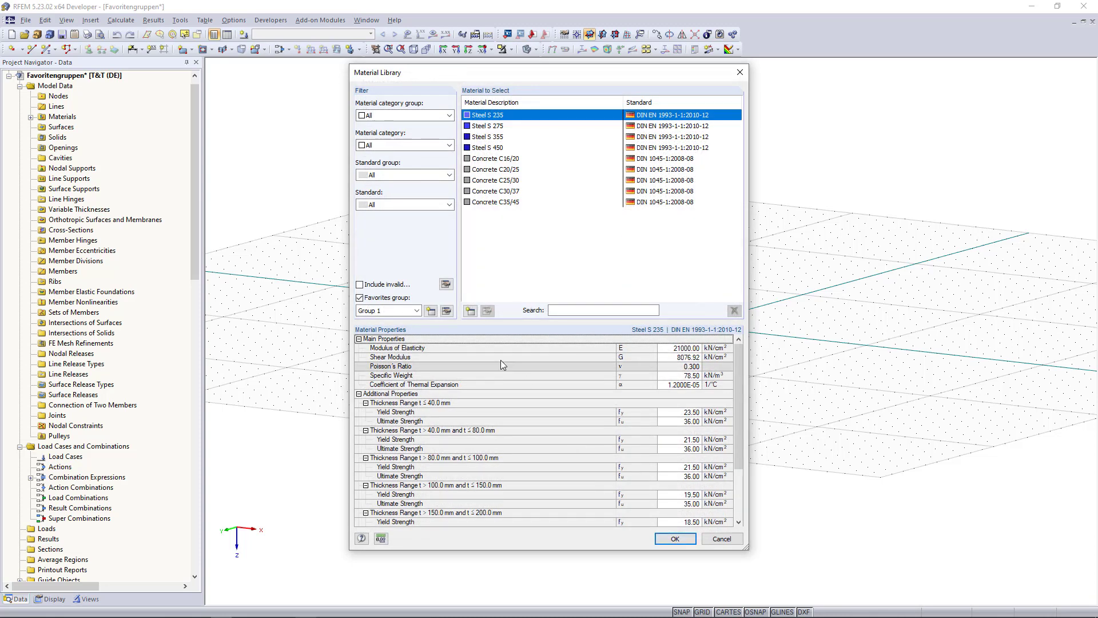
Compare the material list with and without the Group 1 favorites filter, and close the library and new material without creating one.
{"action": "left_click", "coordinate": [359, 298]}
{"action": "left_click", "coordinate": [360, 298]}
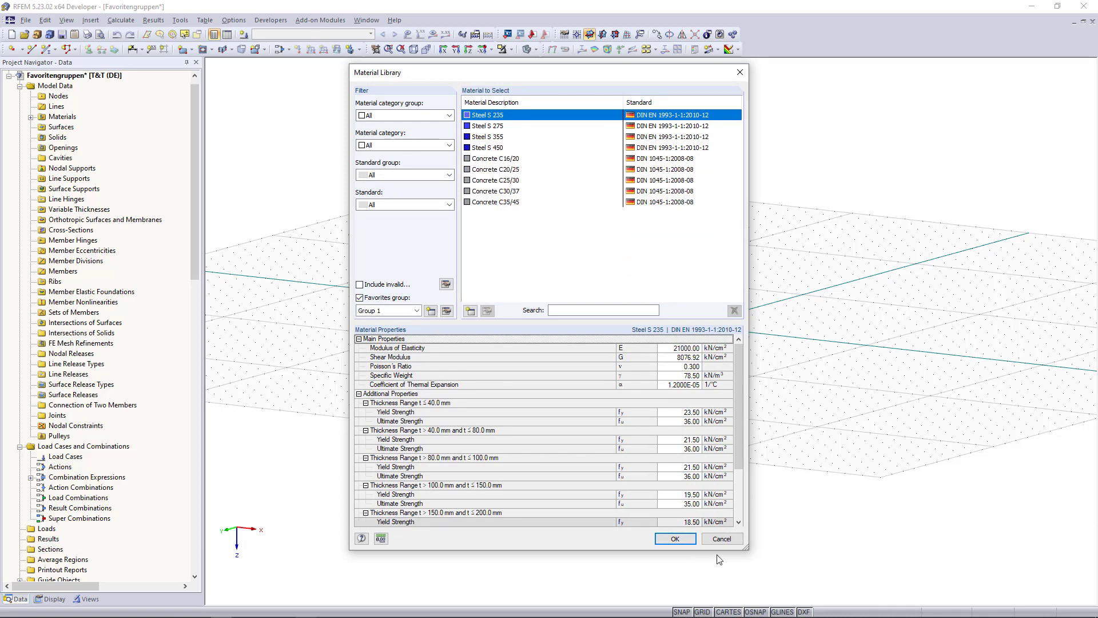
{"action": "left_click", "coordinate": [722, 538]}
{"action": "left_click", "coordinate": [652, 422]}
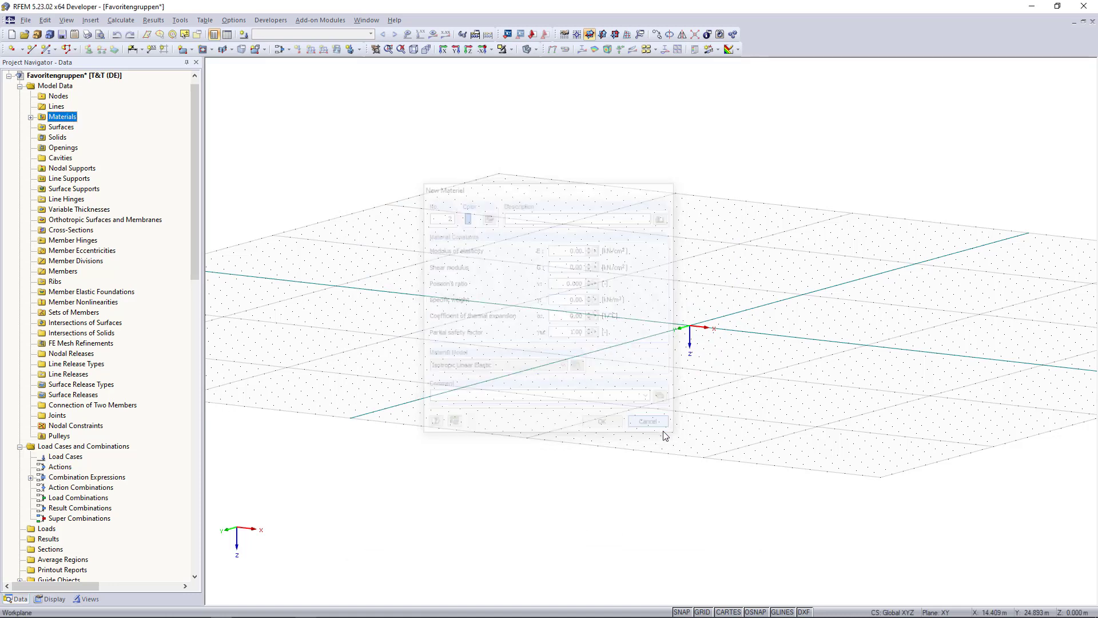
Reopen the material library for a new material, limit it to the Group 1 favorites for viewing, and cancel without creating the material.
{"action": "right_click", "coordinate": [60, 116]}
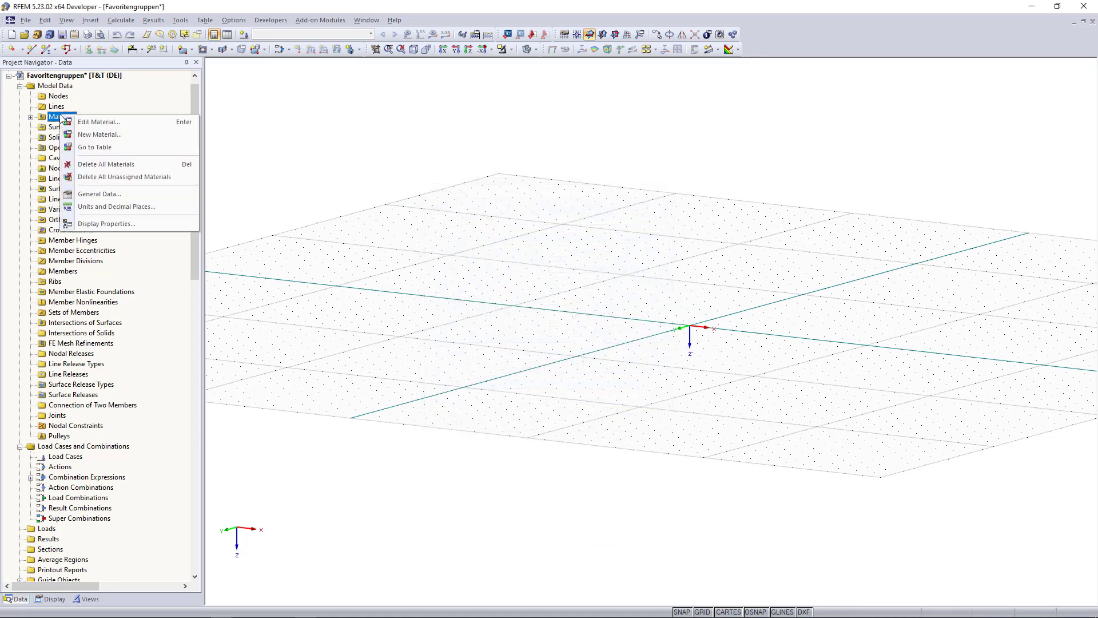
{"action": "left_click", "coordinate": [94, 134]}
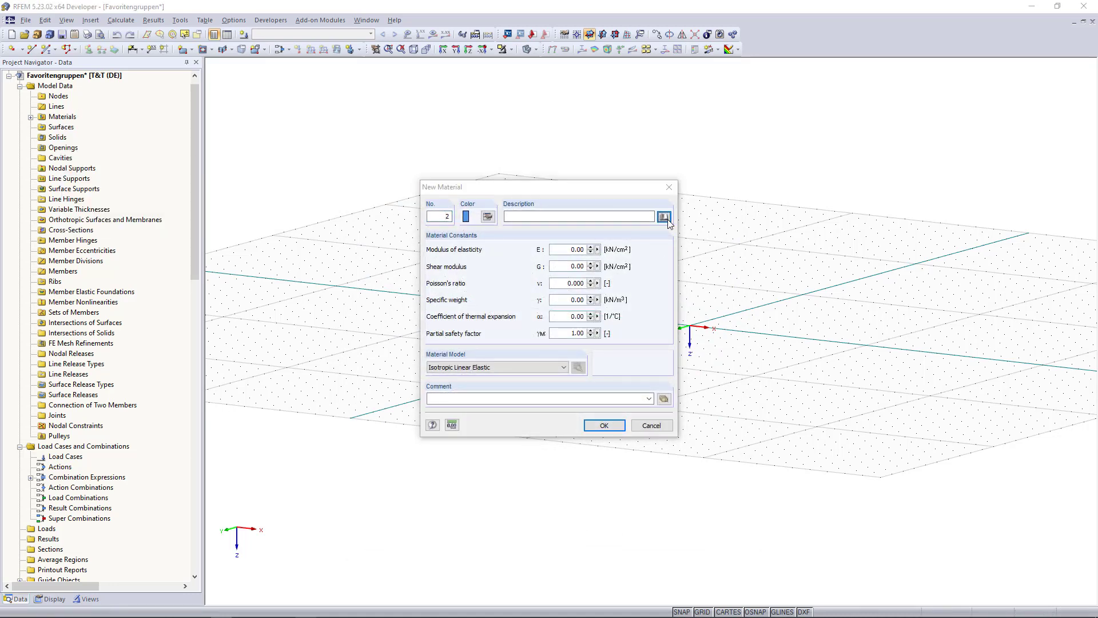
{"action": "left_click", "coordinate": [668, 219]}
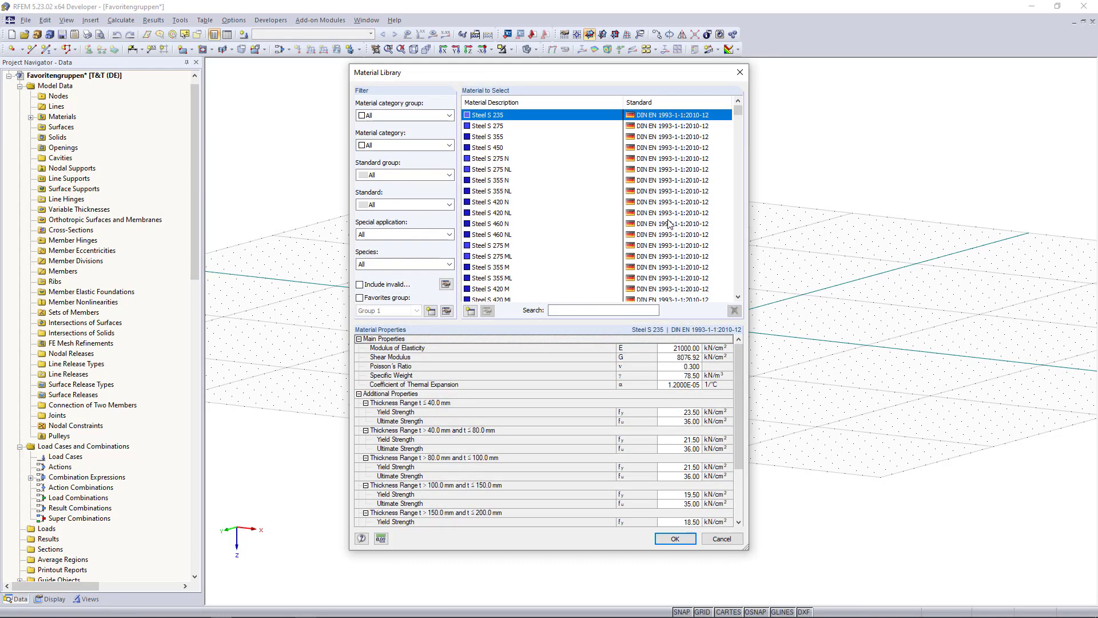
{"action": "left_click", "coordinate": [359, 298]}
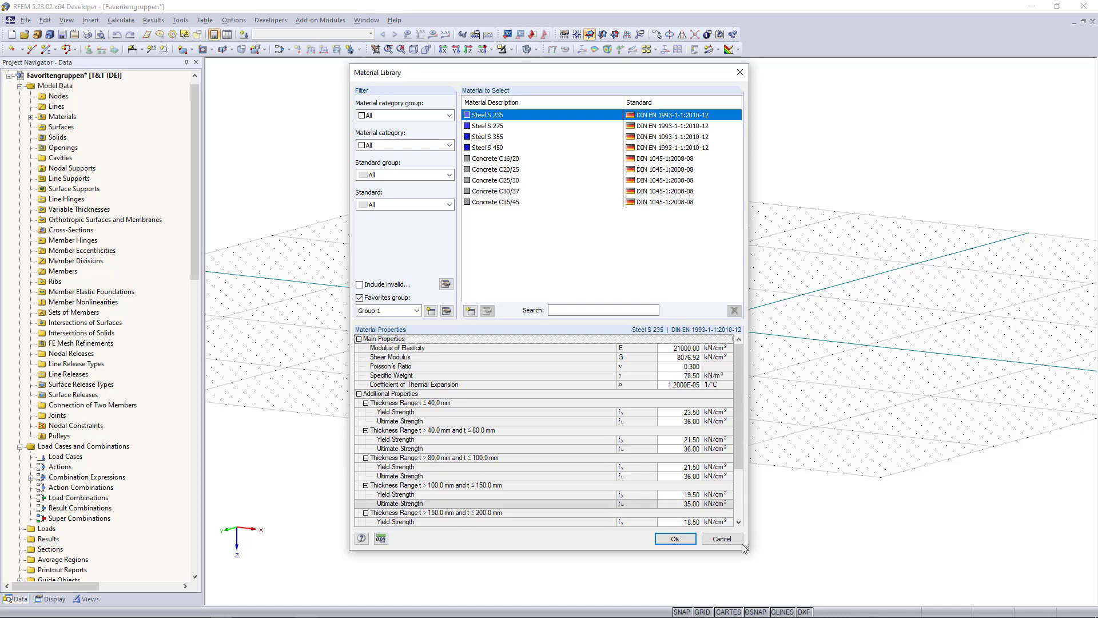
{"action": "left_click", "coordinate": [721, 538]}
{"action": "left_click", "coordinate": [652, 425]}
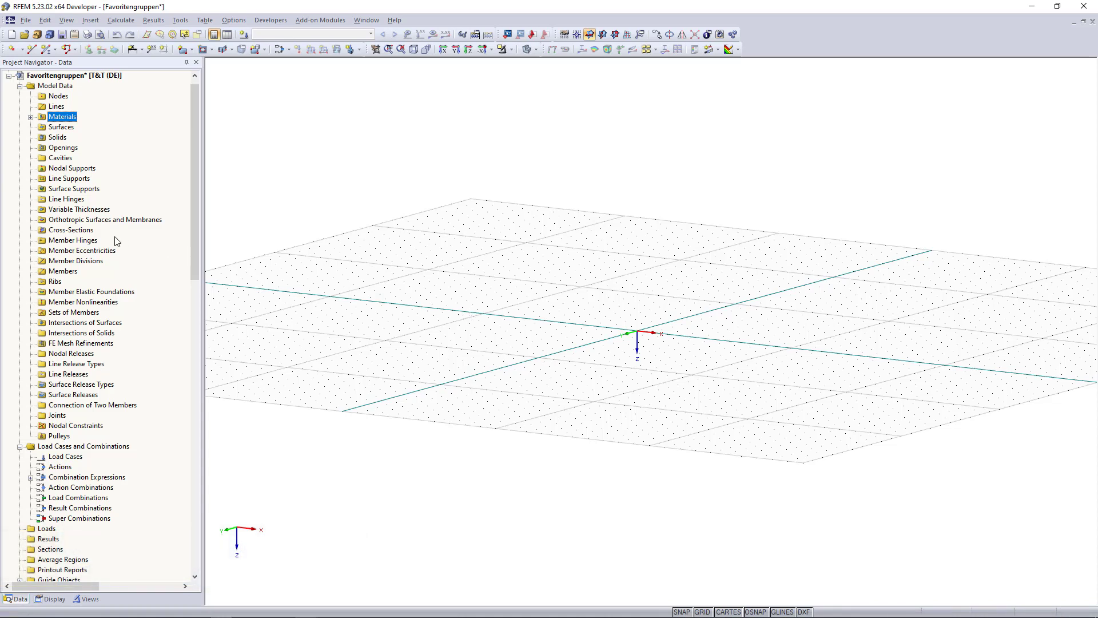
Start a new cross-section and open the rolled I-sections in the cross-section library.
{"action": "left_click", "coordinate": [86, 232]}
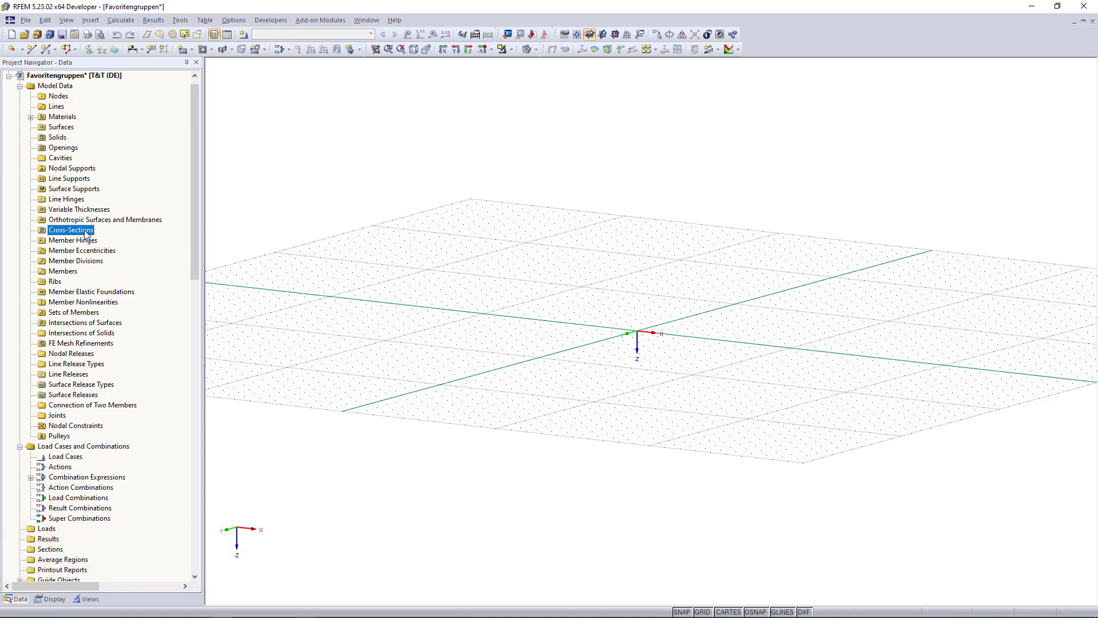
{"action": "right_click", "coordinate": [86, 232]}
{"action": "left_click", "coordinate": [132, 250]}
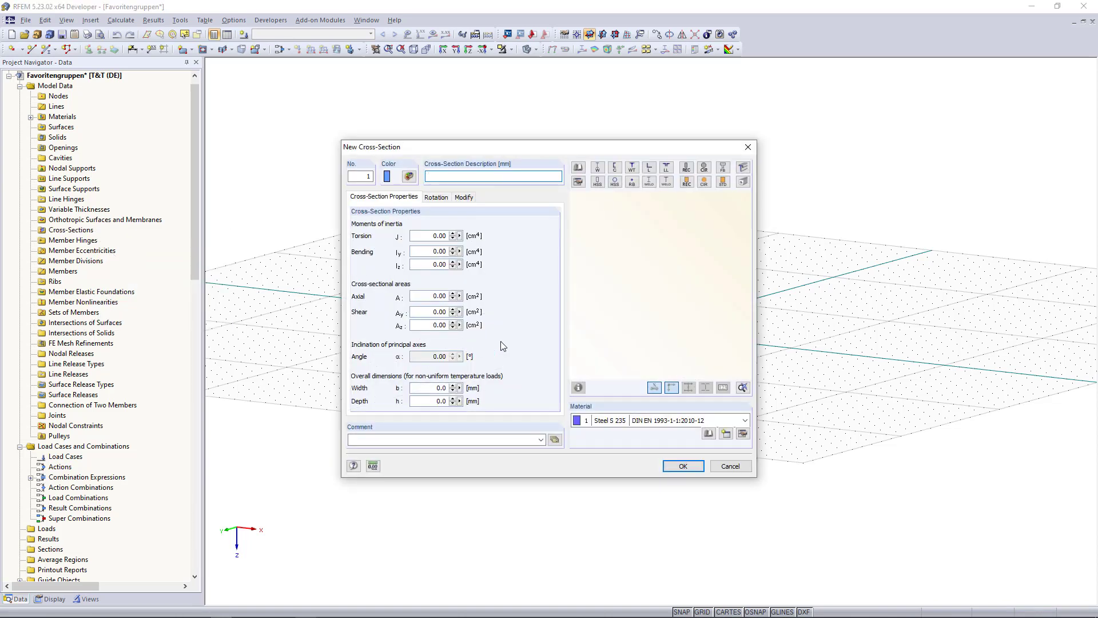
{"action": "left_click", "coordinate": [578, 167]}
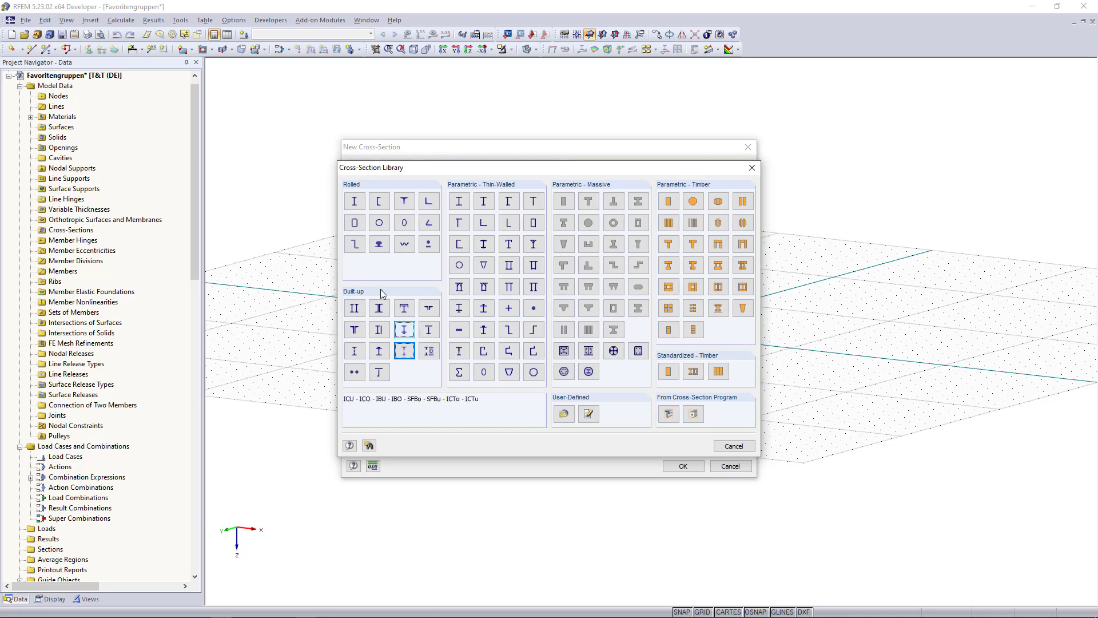
{"action": "left_click", "coordinate": [354, 203]}
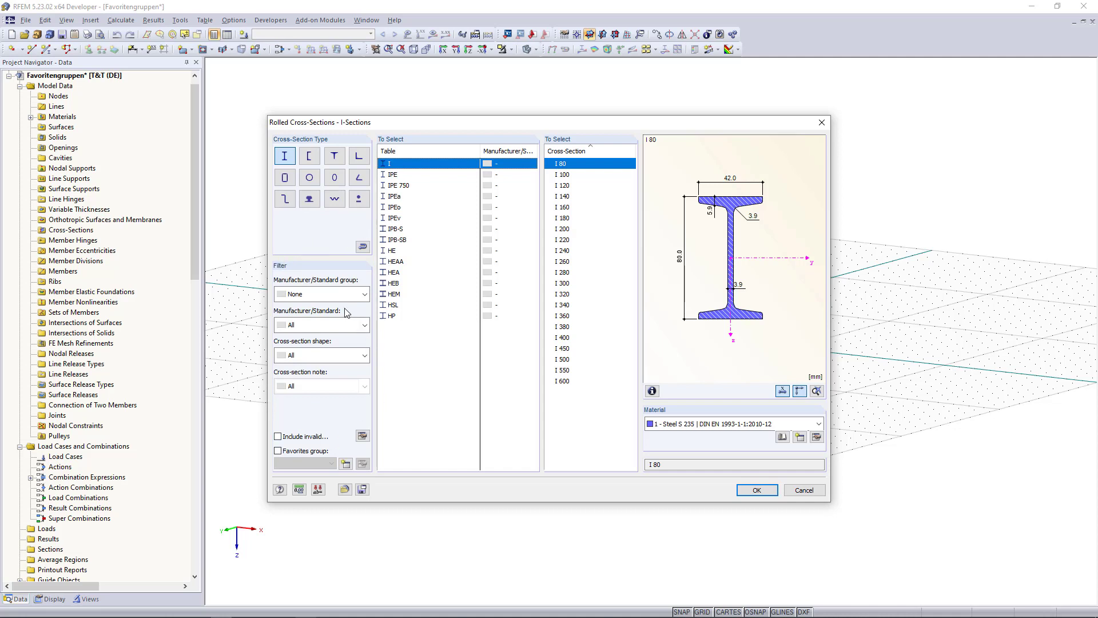
{"action": "left_click", "coordinate": [361, 294]}
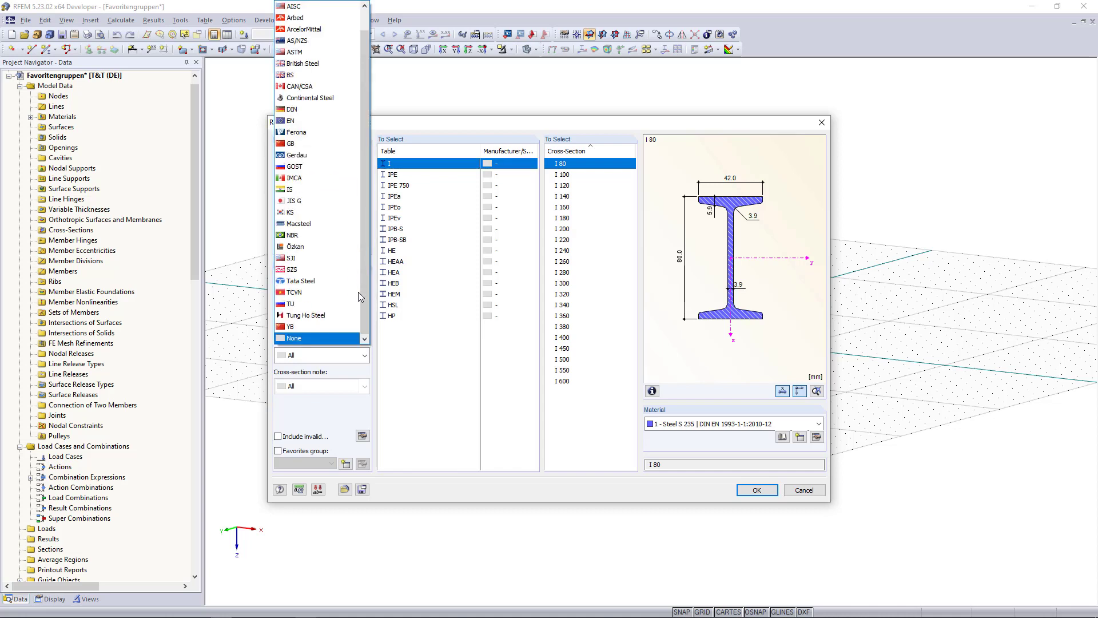
{"action": "left_click", "coordinate": [331, 354]}
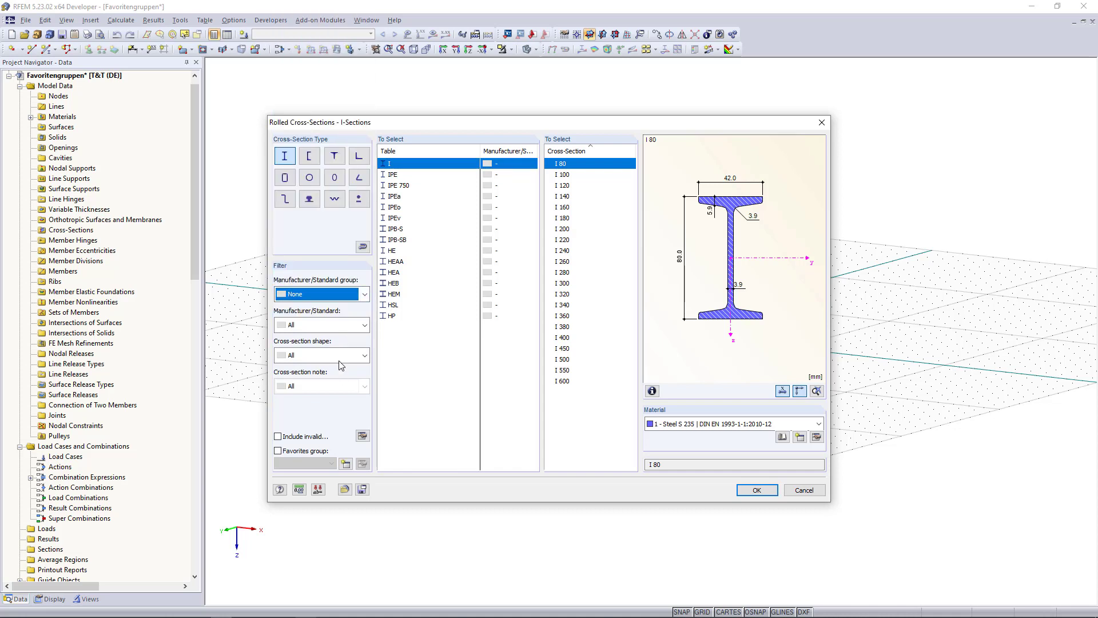
{"action": "left_click", "coordinate": [329, 356]}
{"action": "left_click", "coordinate": [334, 359]}
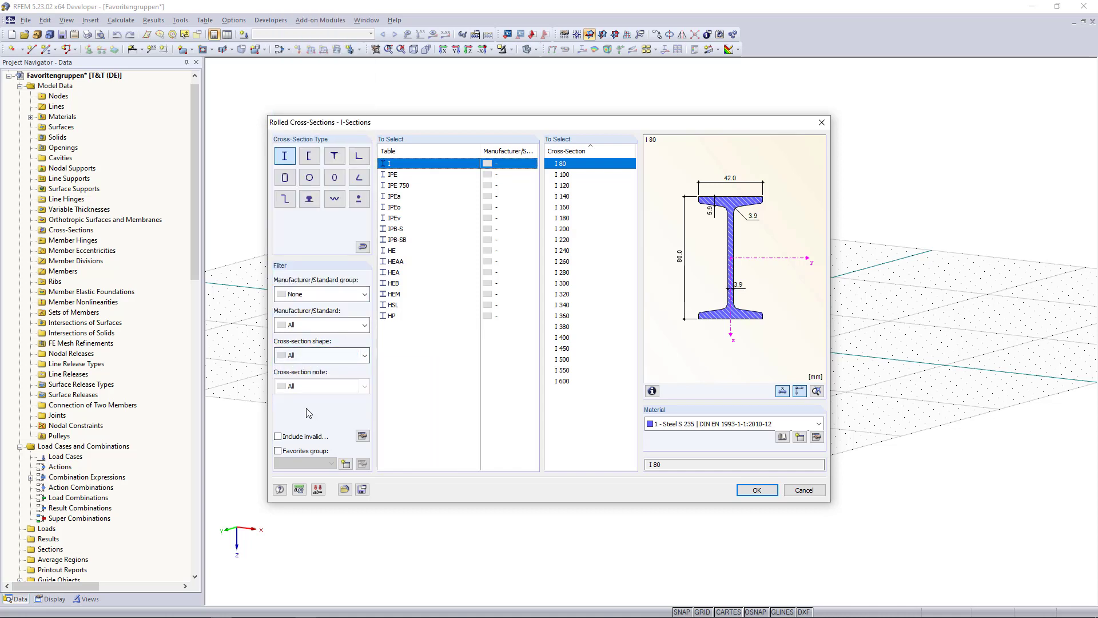
Create a new cross-section favorites group named "Group 2".
{"action": "left_click", "coordinate": [279, 453]}
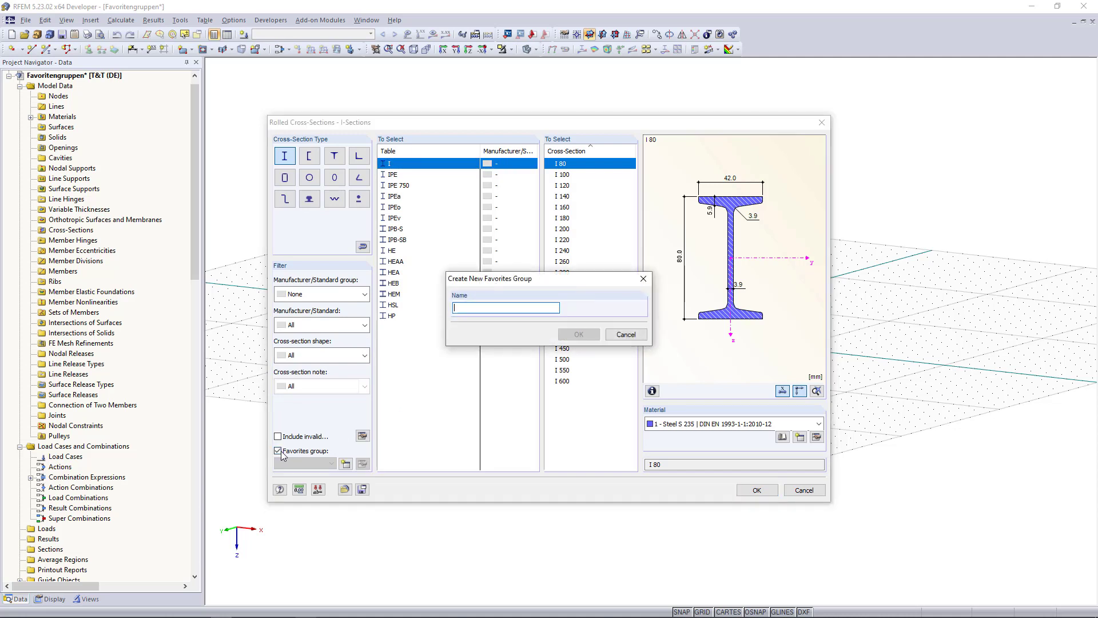
{"action": "type", "text": "G"}
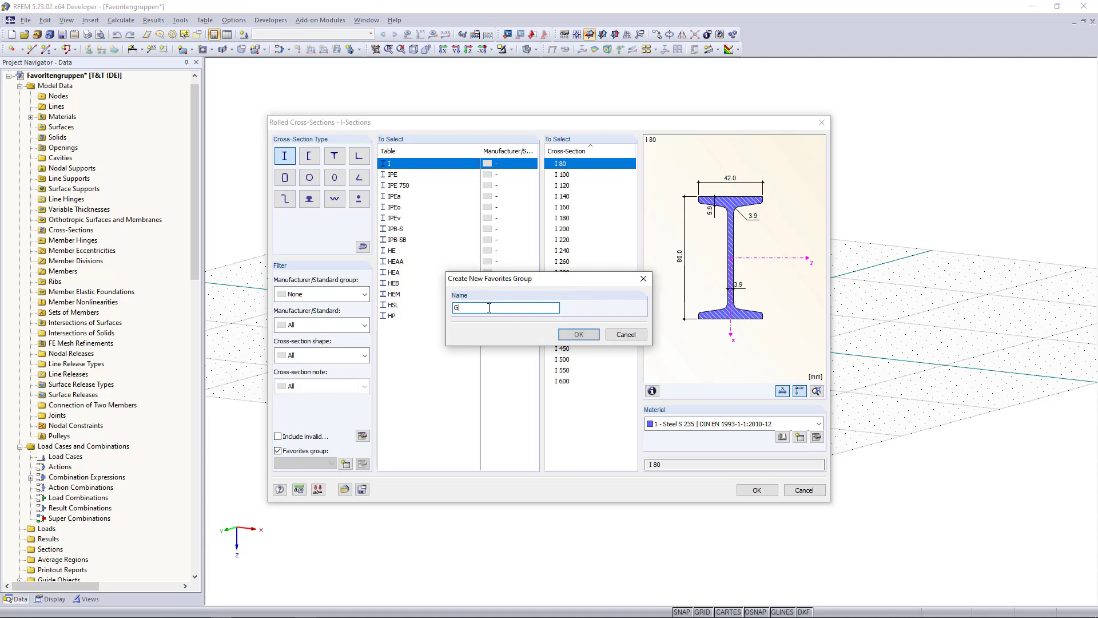
{"action": "type", "text": "roup 2"}
{"action": "left_click", "coordinate": [470, 310]}
{"action": "left_click", "coordinate": [566, 335]}
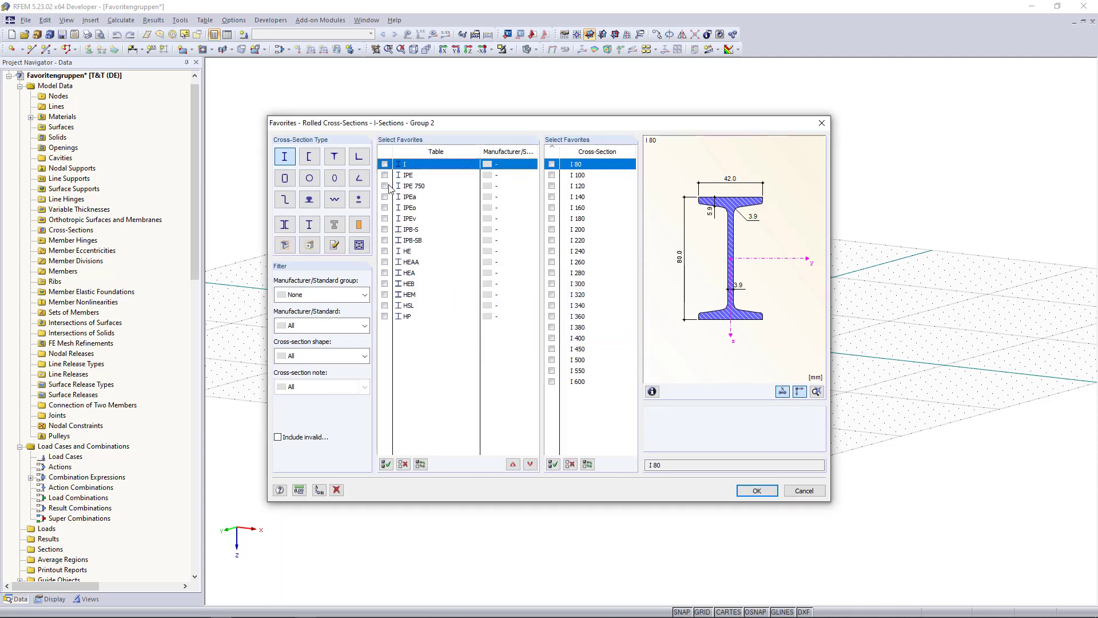
Mark the I table and its sections I 80, I 100, I 120, I 140 and I 160 as favorites in Group 2.
{"action": "left_click", "coordinate": [384, 163]}
{"action": "left_click", "coordinate": [551, 164]}
{"action": "left_click", "coordinate": [551, 175]}
{"action": "left_click", "coordinate": [551, 185]}
{"action": "left_click", "coordinate": [552, 197]}
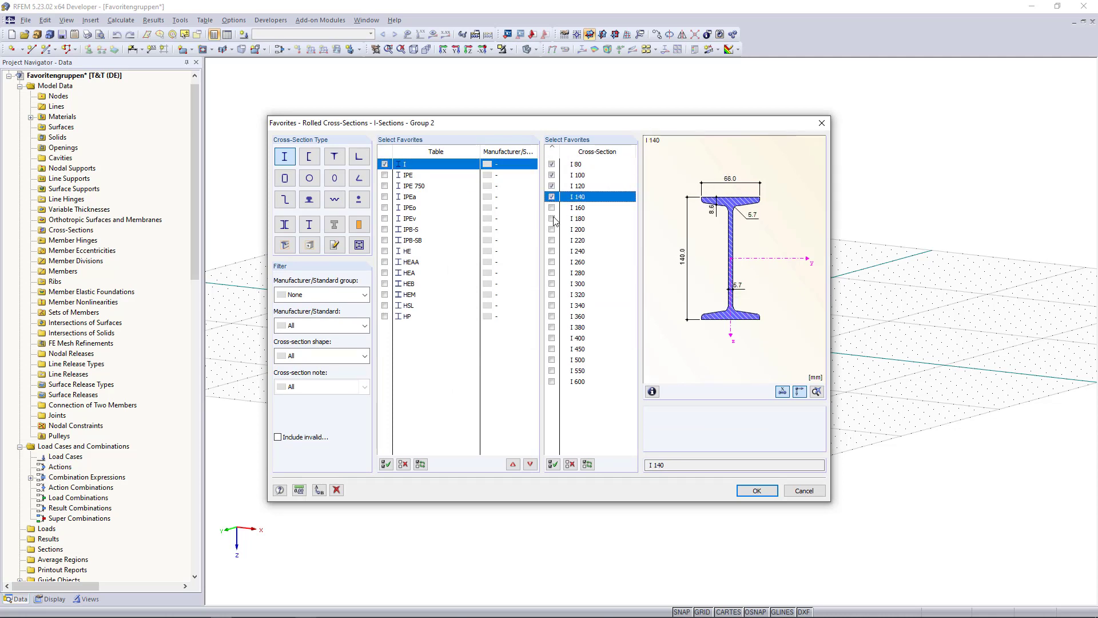
{"action": "left_click", "coordinate": [551, 208]}
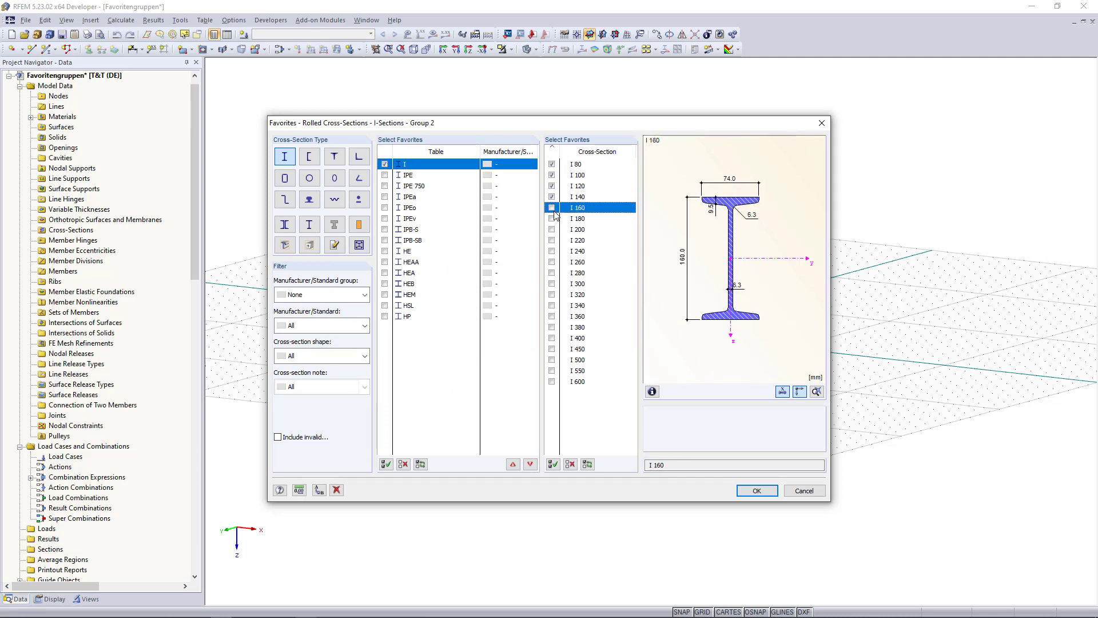
Add HEB 260, HEB 280, HEB 300 and HEB 320 to the favorites, saving Group 2 and turning off its filter.
{"action": "left_click", "coordinate": [384, 283]}
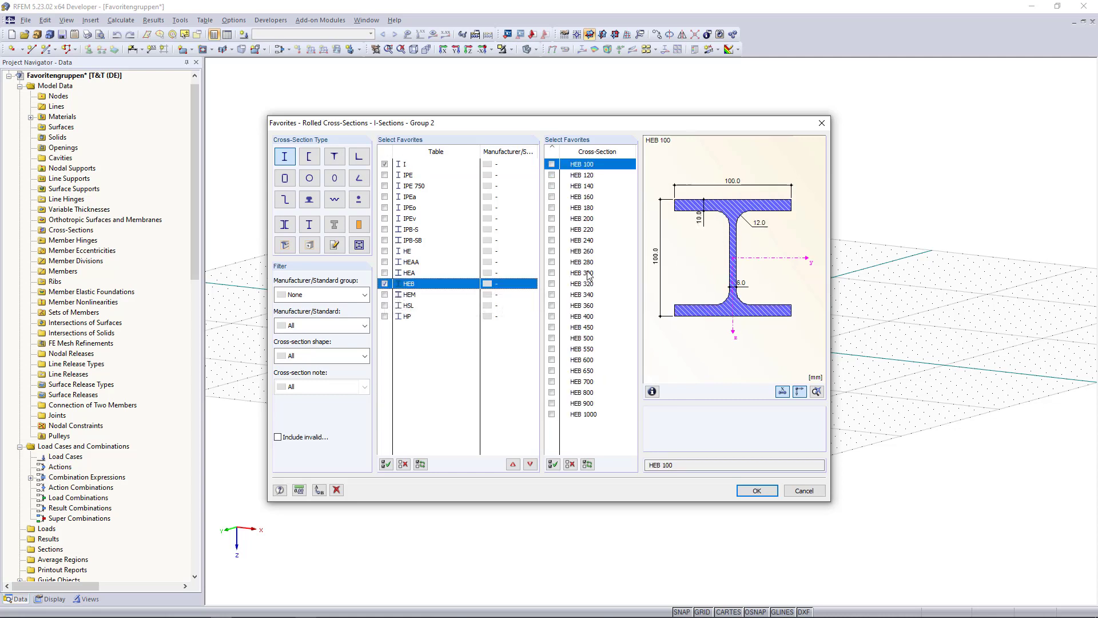
{"action": "left_click", "coordinate": [551, 283]}
{"action": "left_click", "coordinate": [551, 272]}
{"action": "left_click", "coordinate": [551, 261]}
{"action": "left_click", "coordinate": [552, 251]}
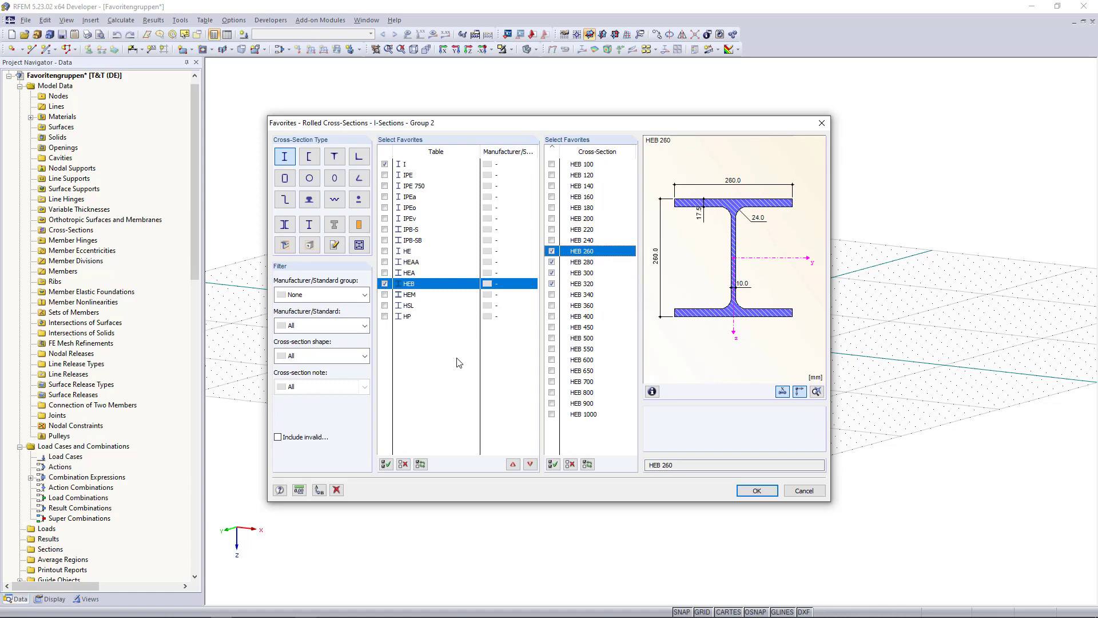
{"action": "left_click", "coordinate": [757, 490]}
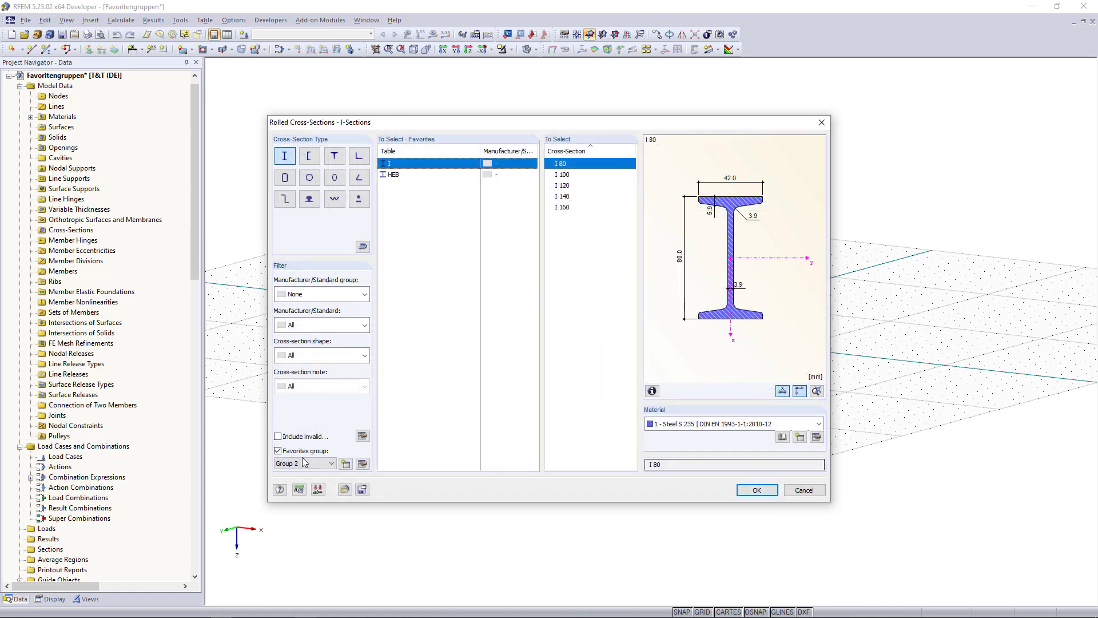
{"action": "left_click", "coordinate": [277, 452]}
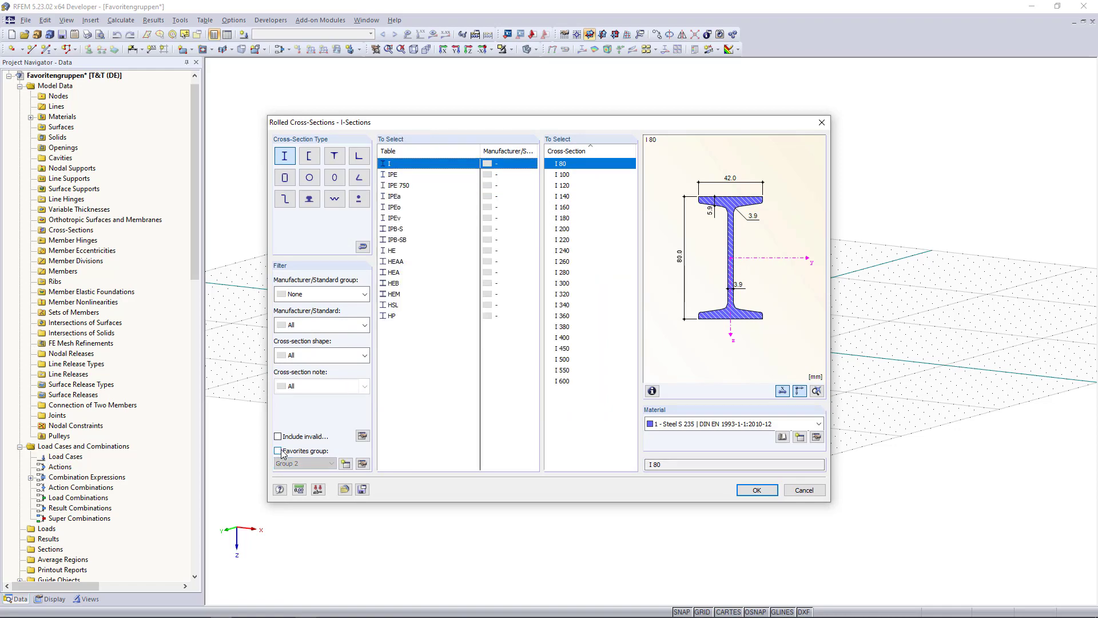